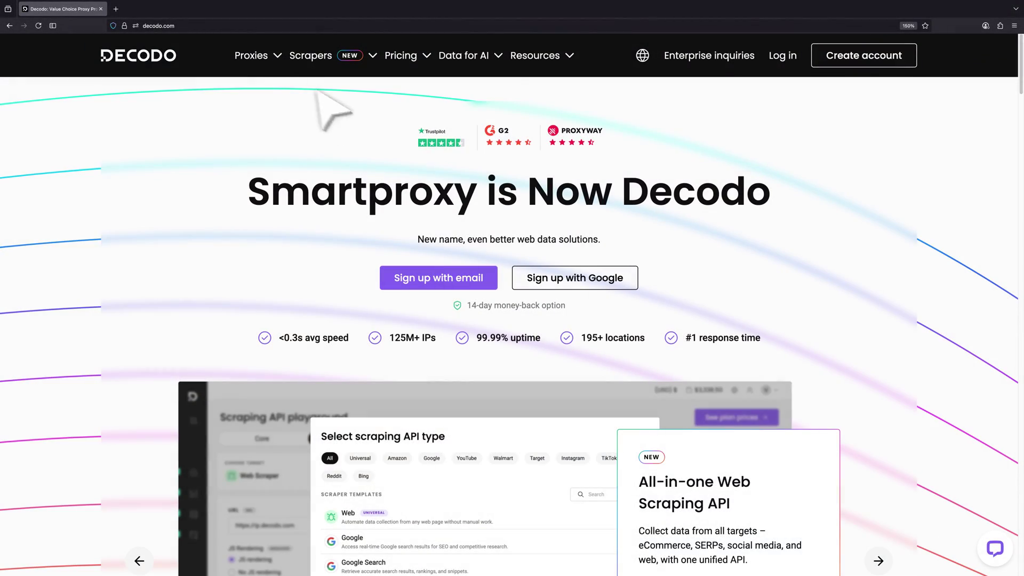
Step: From Decodo's Proxies menu, go to the Firefox Add-on page and its Firefox store listing
{"action": "left_click", "coordinate": [264, 57]}
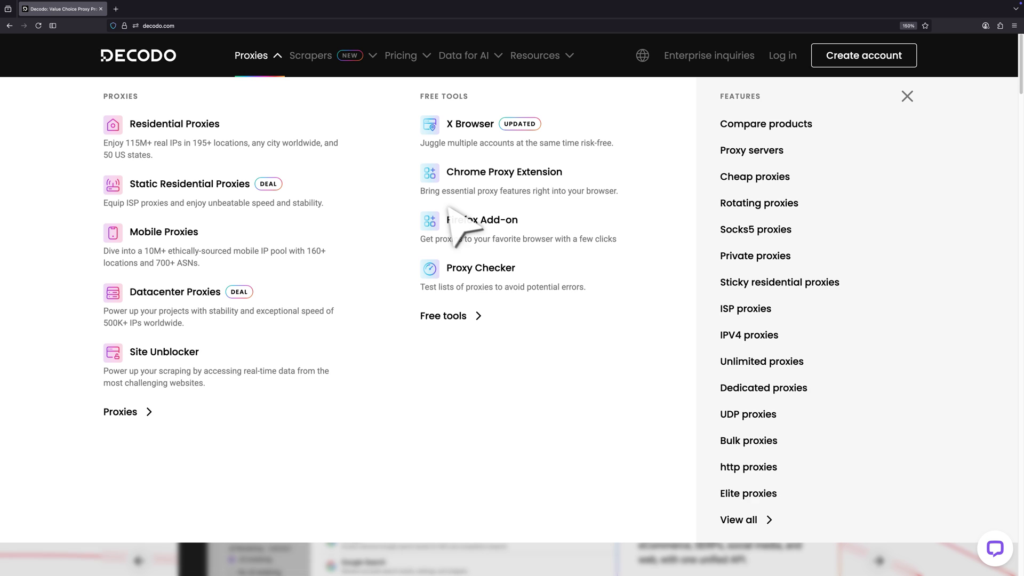
{"action": "left_click", "coordinate": [465, 228]}
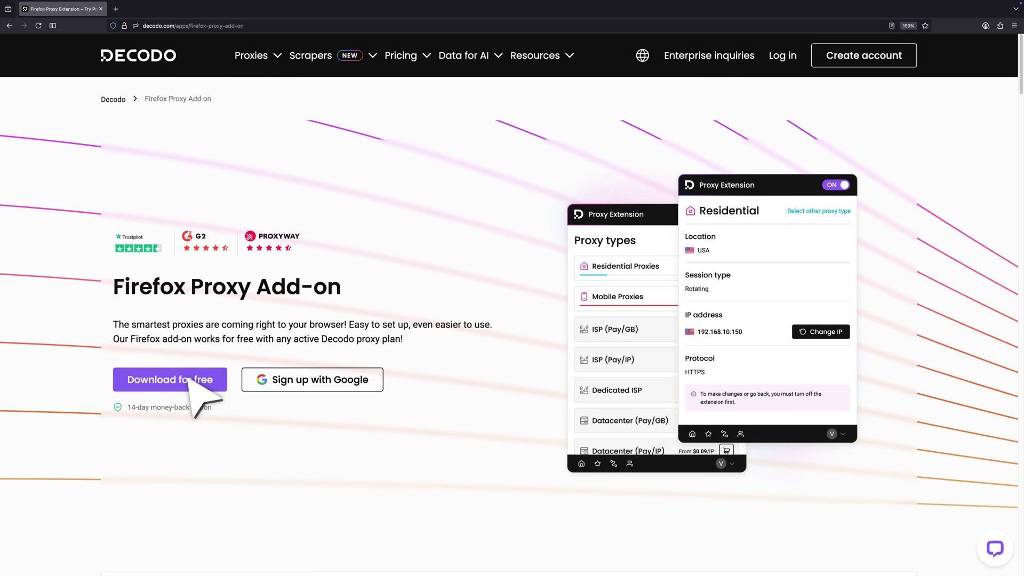
Step: Add the Decodo extension to Firefox, allowing it to run in private windows
{"action": "left_click", "coordinate": [192, 383]}
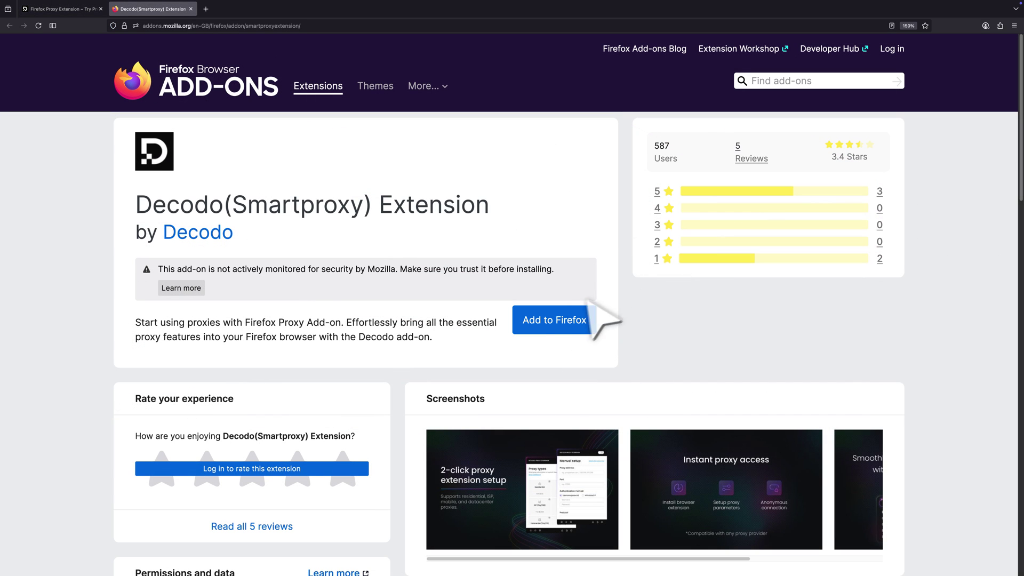
{"action": "left_click", "coordinate": [554, 324]}
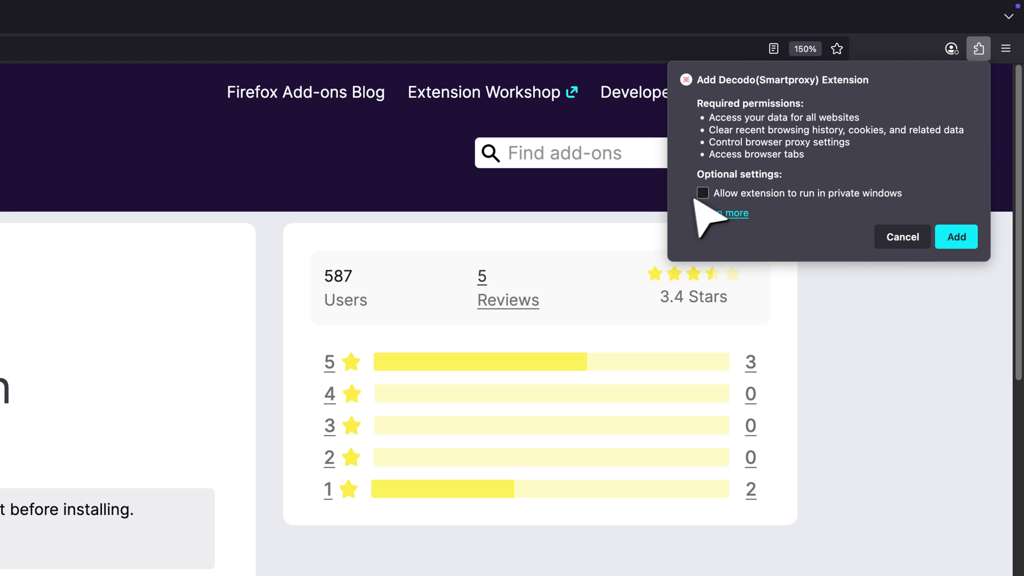
{"action": "left_click", "coordinate": [703, 193]}
{"action": "left_click", "coordinate": [954, 234]}
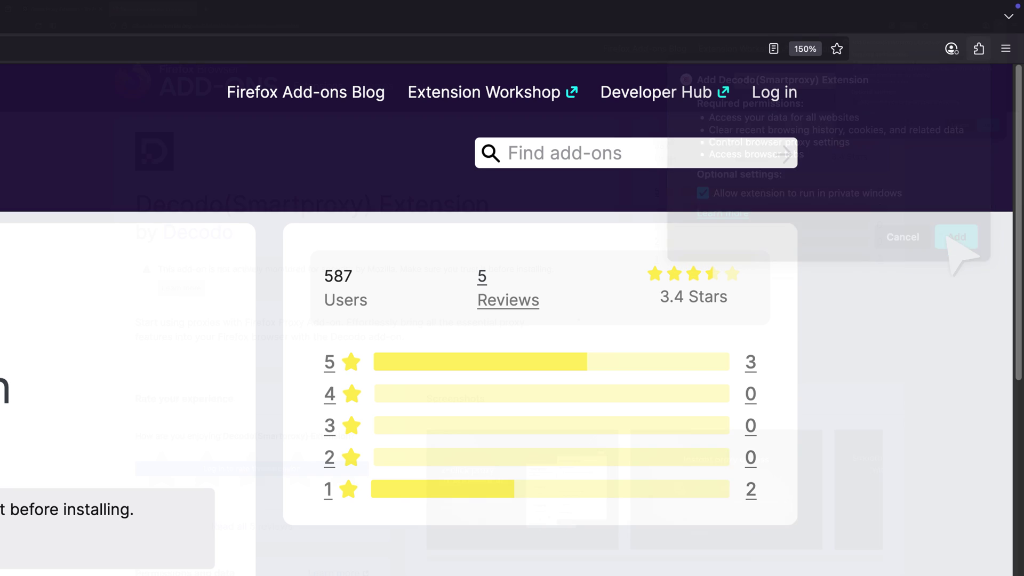
Step: Launch the Decodo extension and accept its license agreement
{"action": "left_click", "coordinate": [977, 50]}
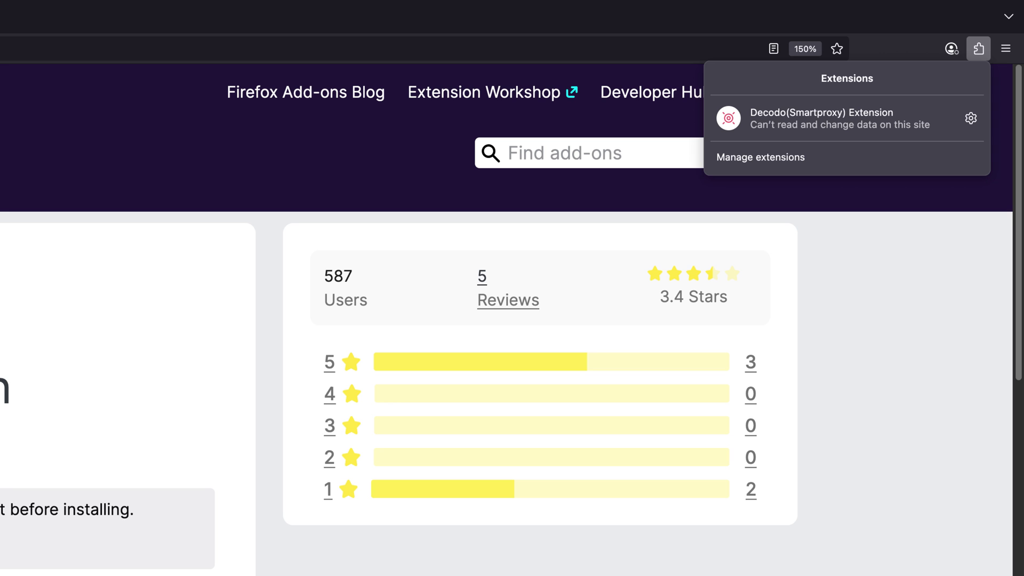
{"action": "left_click", "coordinate": [779, 118]}
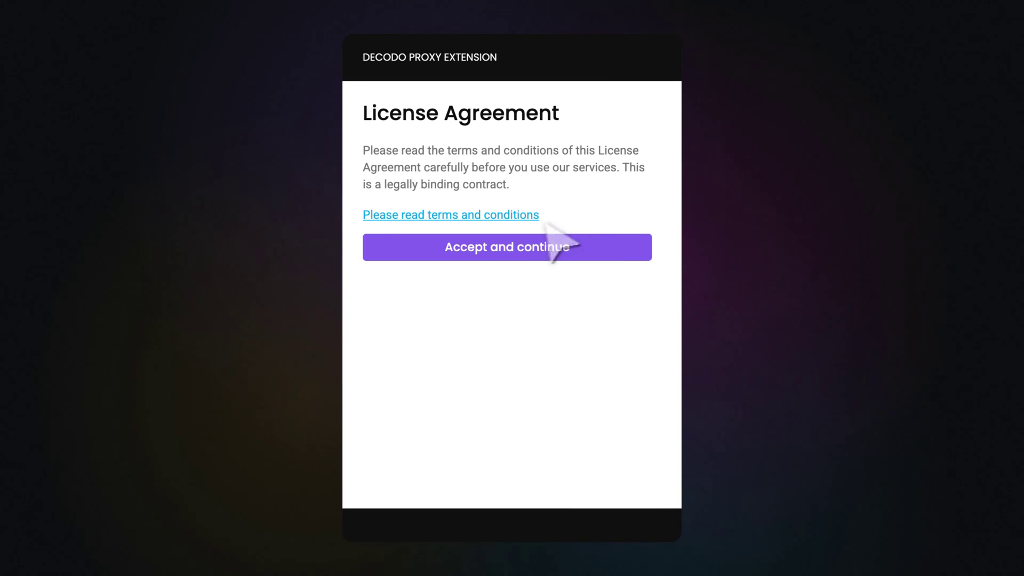
{"action": "left_click", "coordinate": [490, 247]}
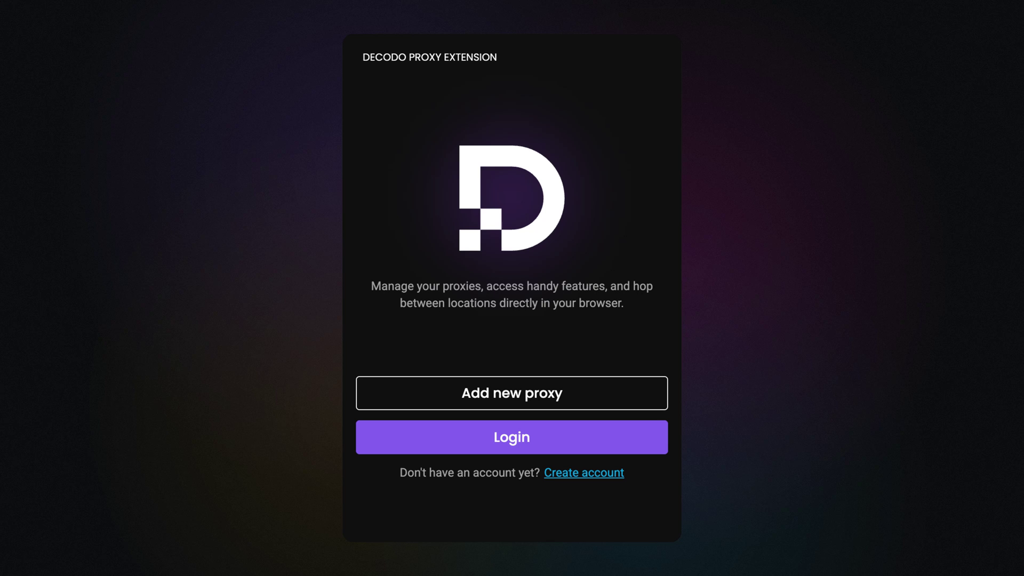
Step: Save a manual HTTP proxy for gate.decodo.com port 10000 as profile Proxy_1
{"action": "left_click", "coordinate": [498, 390]}
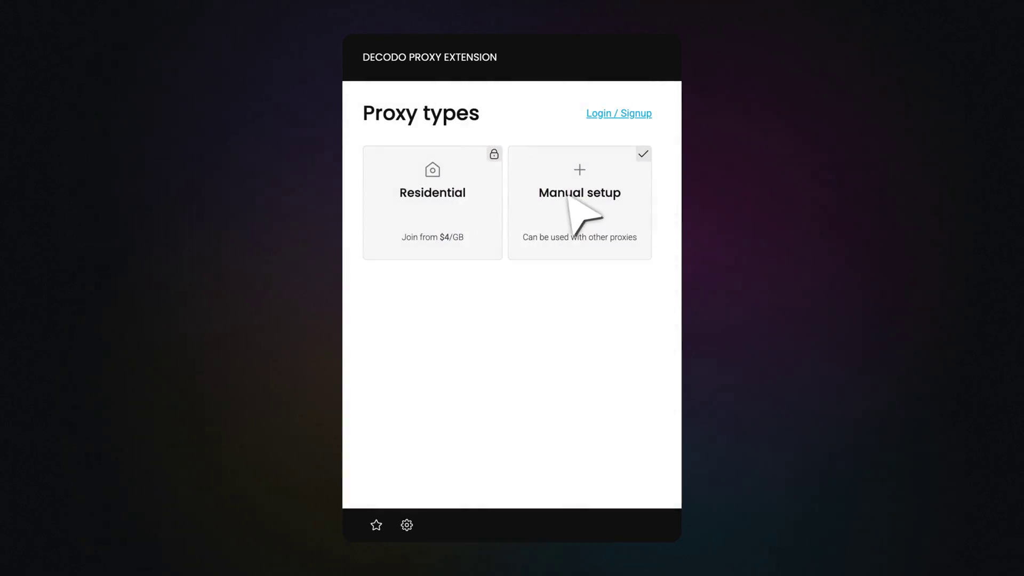
{"action": "left_click", "coordinate": [571, 215]}
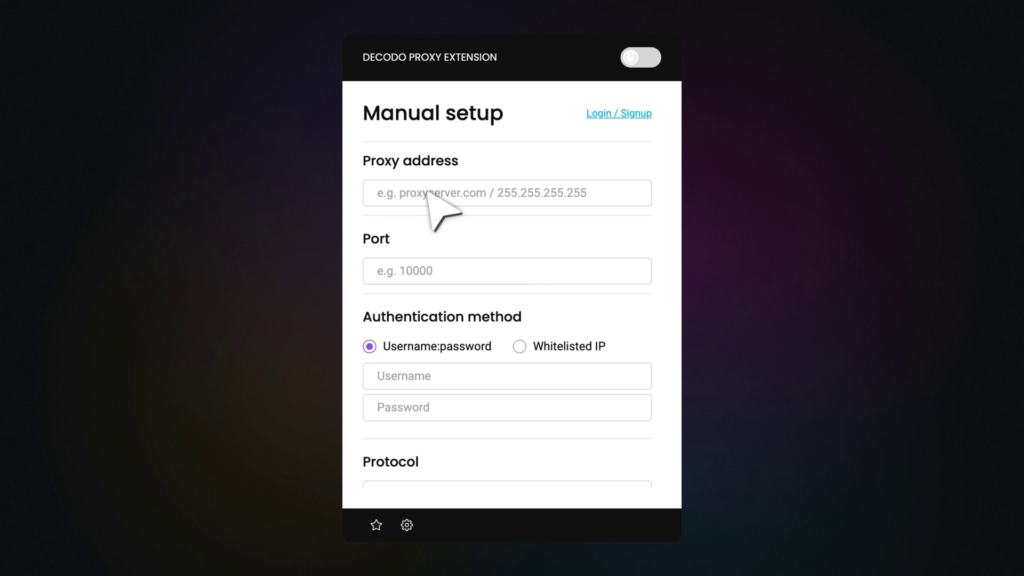
{"action": "type", "text": "gate.decodo.com"}
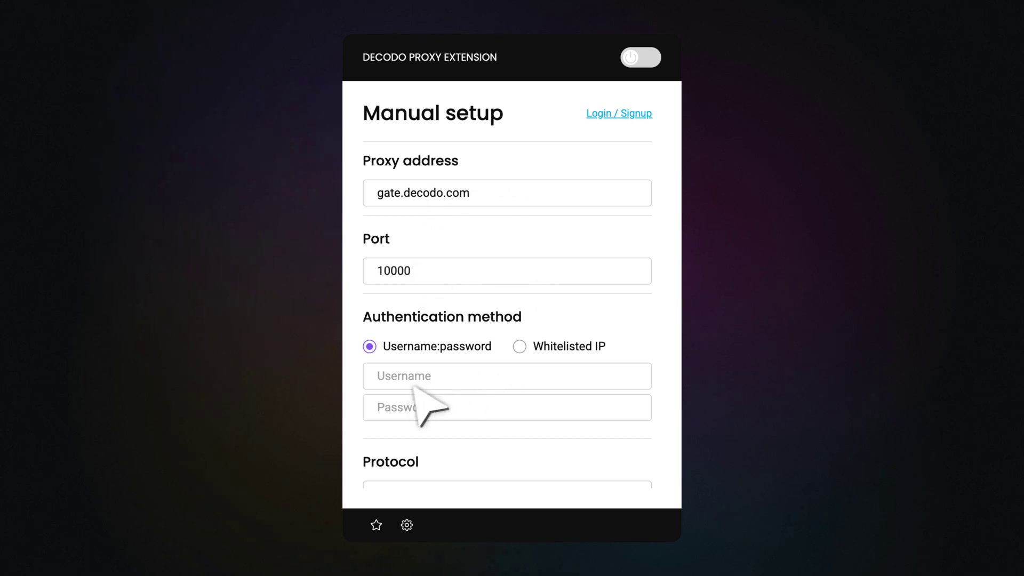
{"action": "type", "text": "ProxyUser400"}
{"action": "scroll", "coordinate": [516, 332], "scroll_direction": "down", "scroll_amount": 2}
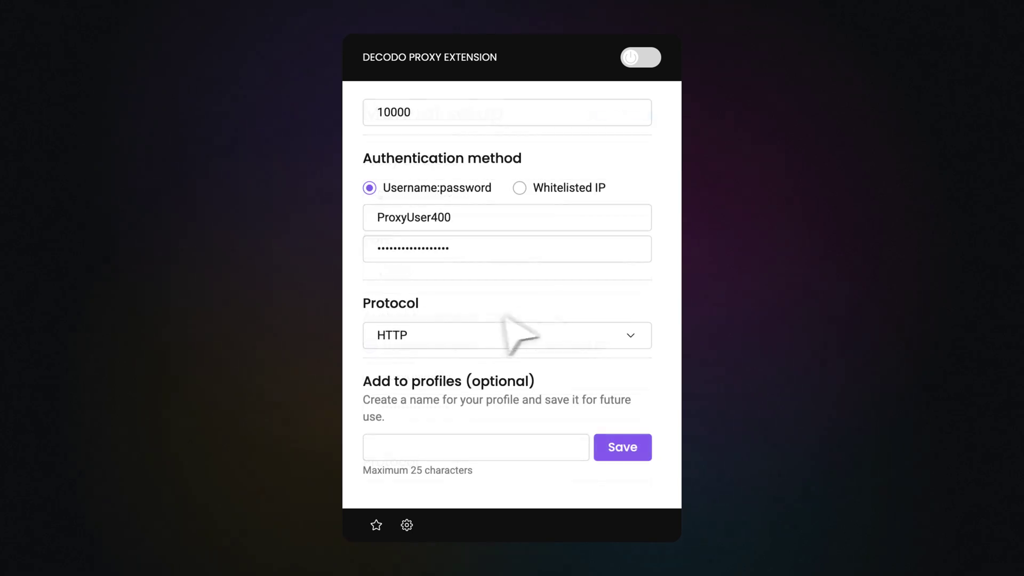
{"action": "left_click", "coordinate": [418, 334]}
{"action": "left_click", "coordinate": [388, 253]}
{"action": "type", "text": "Proxy_1"}
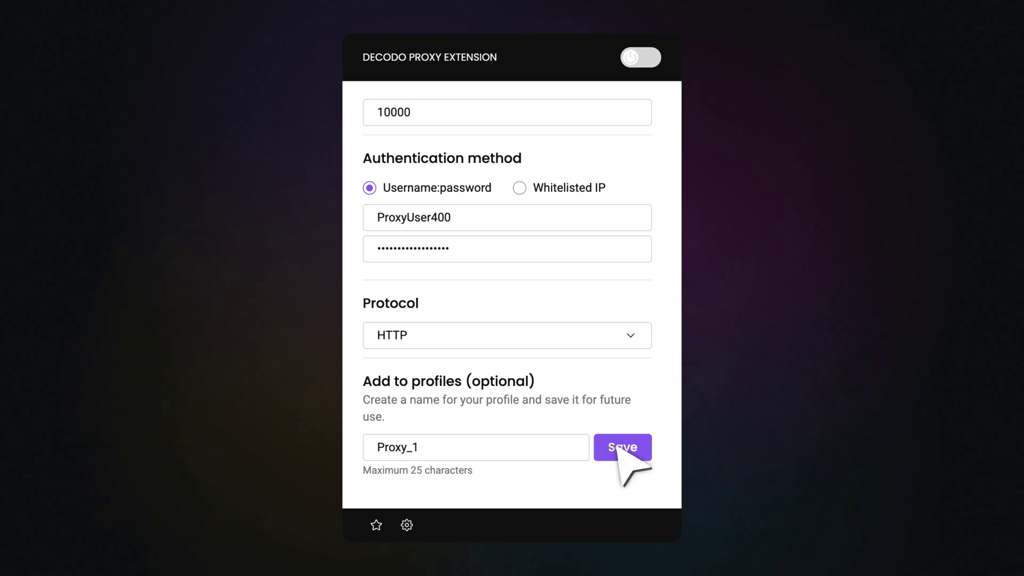
{"action": "left_click", "coordinate": [644, 58]}
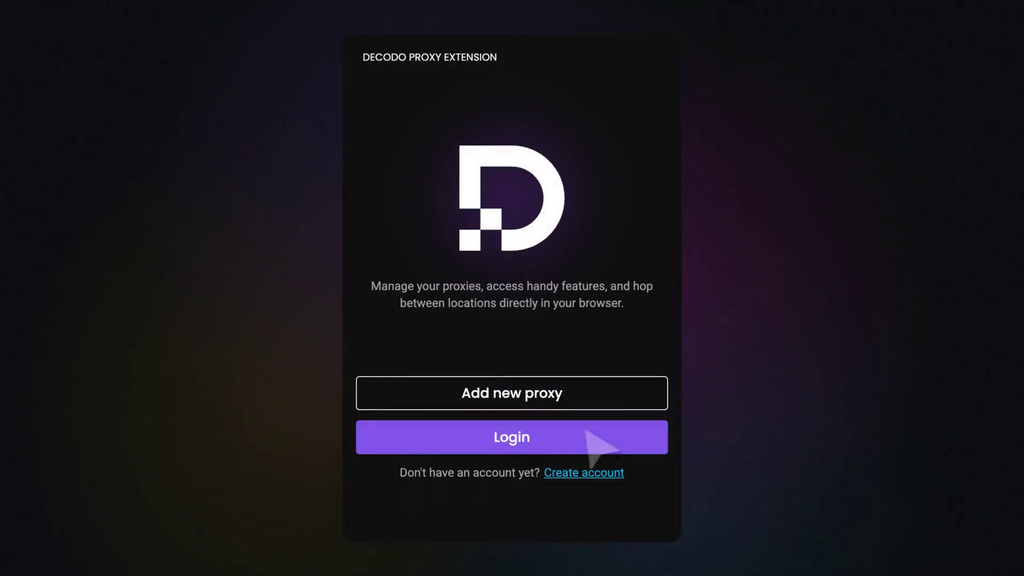
Step: Log the extension in to the Decodo account and close the login page
{"action": "left_click", "coordinate": [521, 445]}
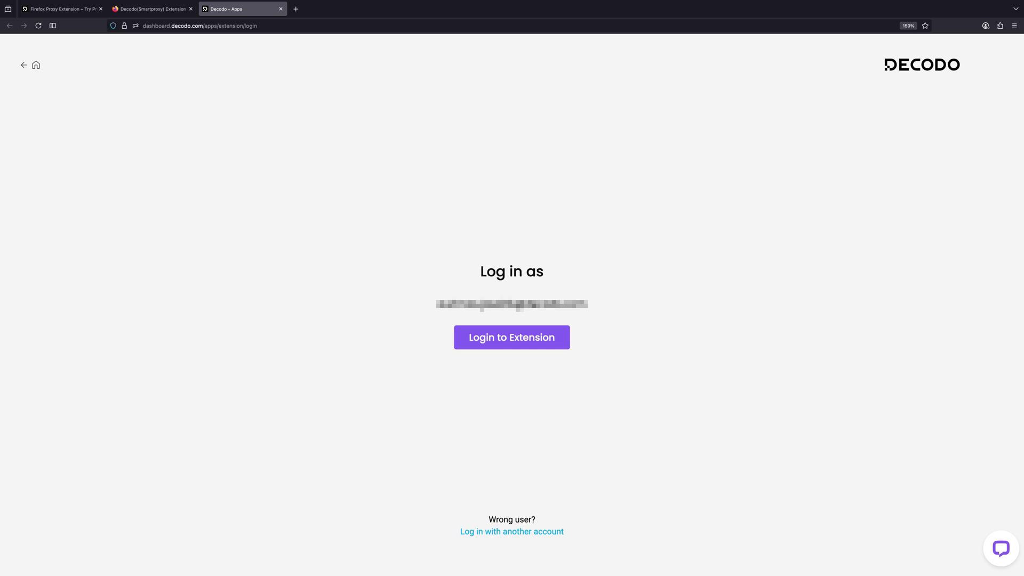
{"action": "left_click", "coordinate": [500, 337]}
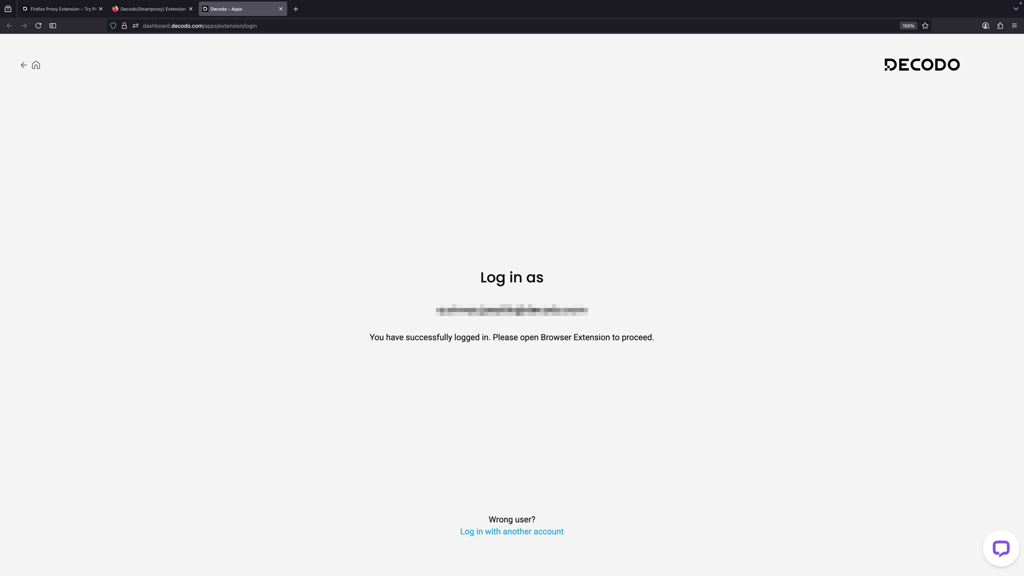
{"action": "left_click", "coordinate": [280, 9]}
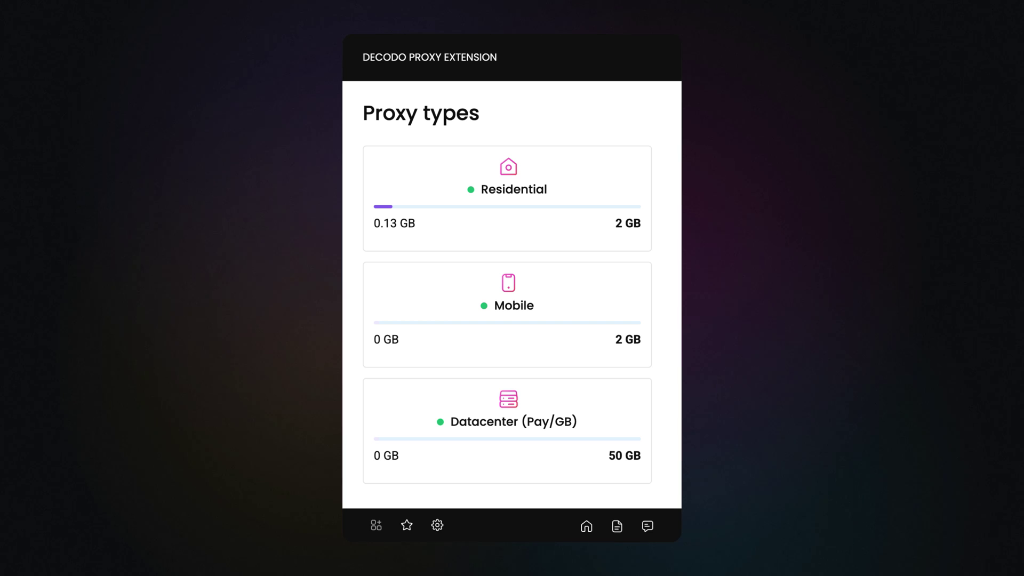
Step: Start the Residential setup and check proxy user ProxyUser400 under the dashboard's Authentication tab
{"action": "left_click", "coordinate": [480, 210]}
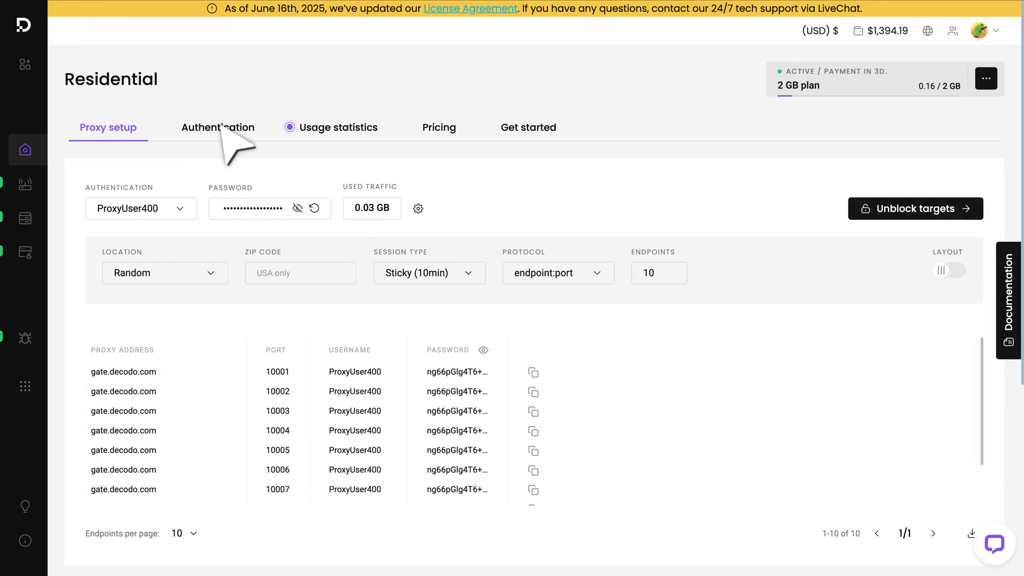
{"action": "left_click", "coordinate": [218, 127]}
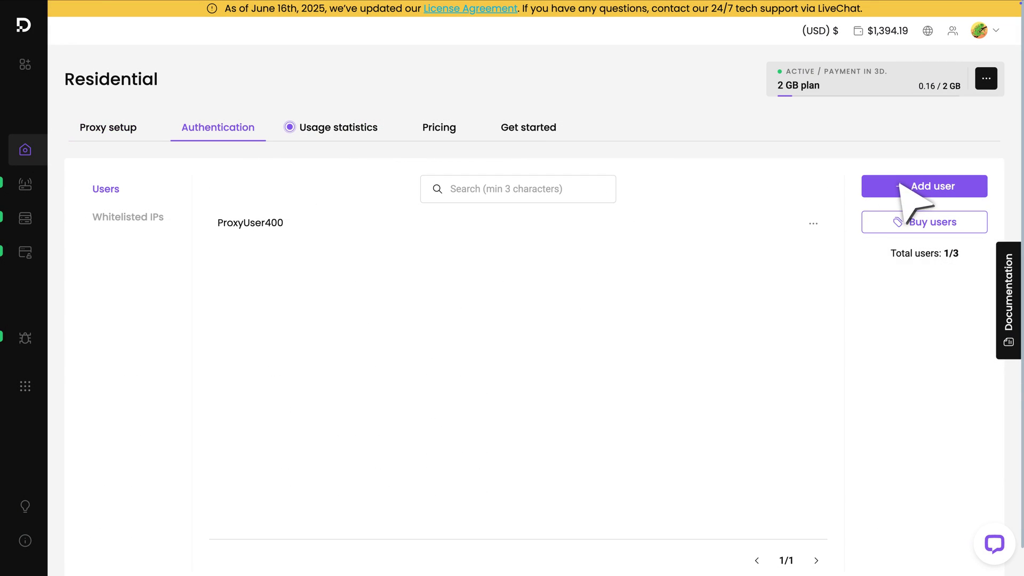
Step: Keep random location, rotating session and HTTP, then save the profile as Proxy_2
{"action": "left_click", "coordinate": [902, 187]}
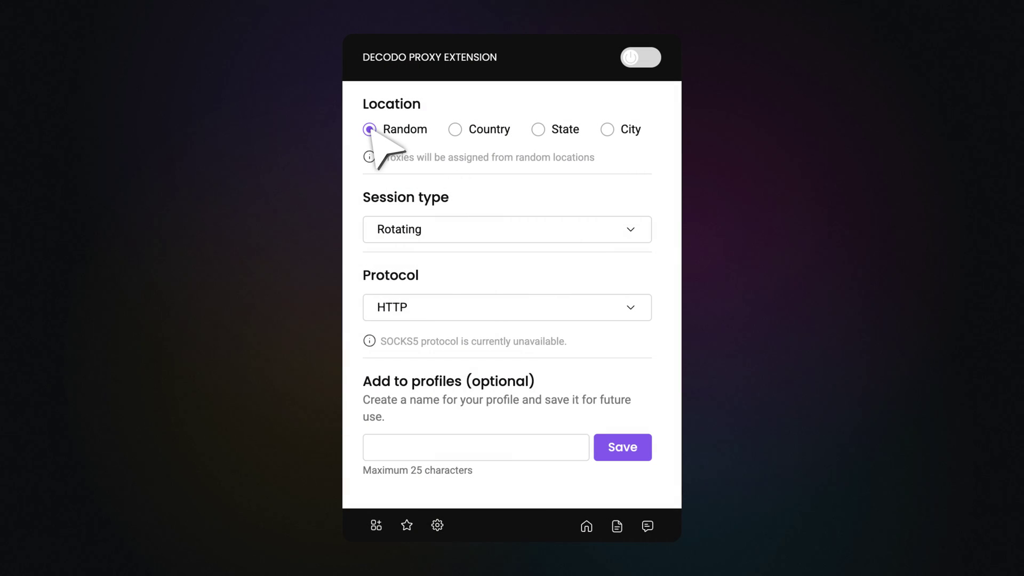
{"action": "left_click", "coordinate": [431, 236]}
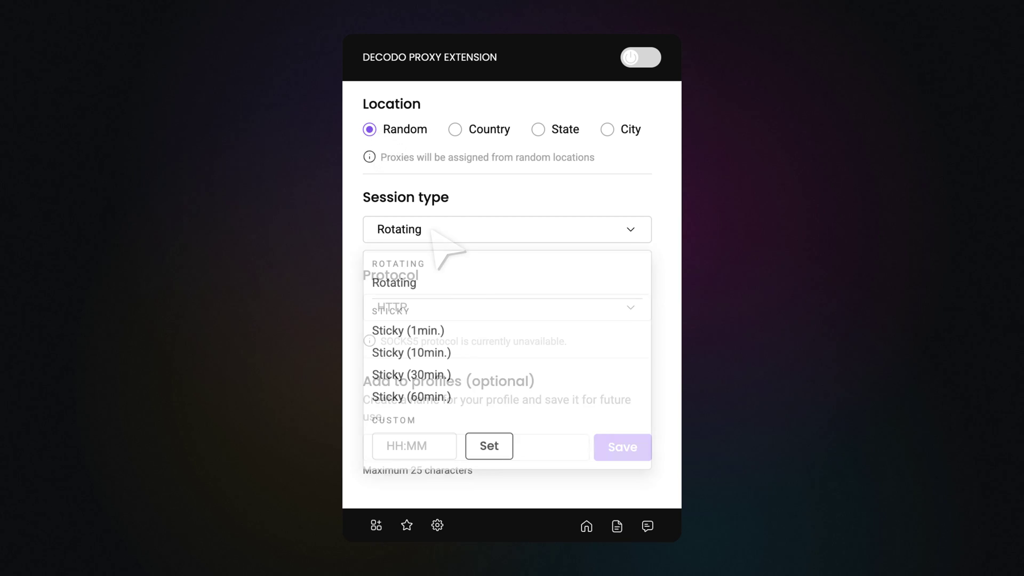
{"action": "left_click", "coordinate": [392, 282]}
{"action": "left_click", "coordinate": [418, 311]}
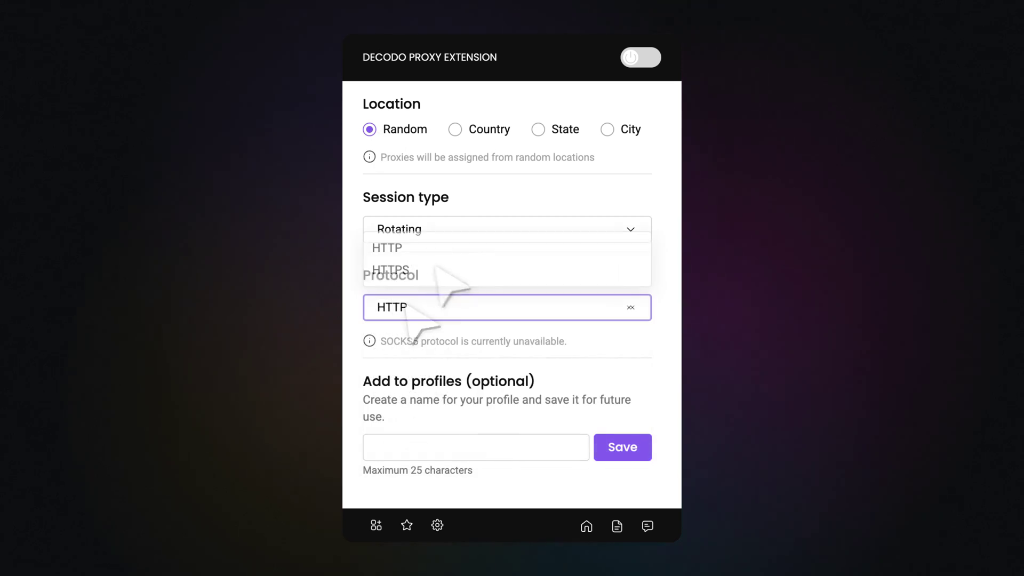
{"action": "left_click", "coordinate": [397, 251]}
{"action": "left_click", "coordinate": [413, 448]}
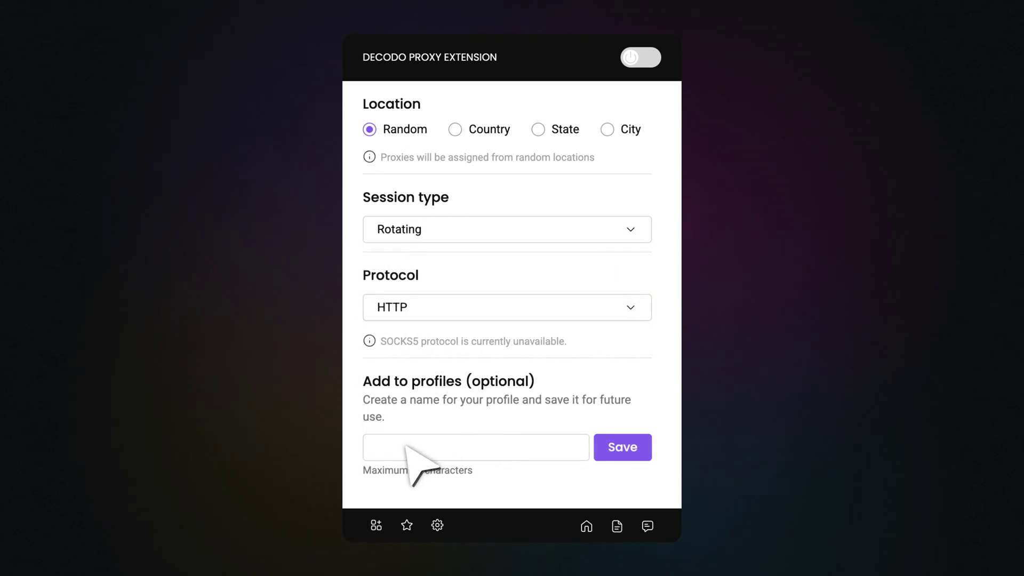
{"action": "type", "text": "Proxy_2"}
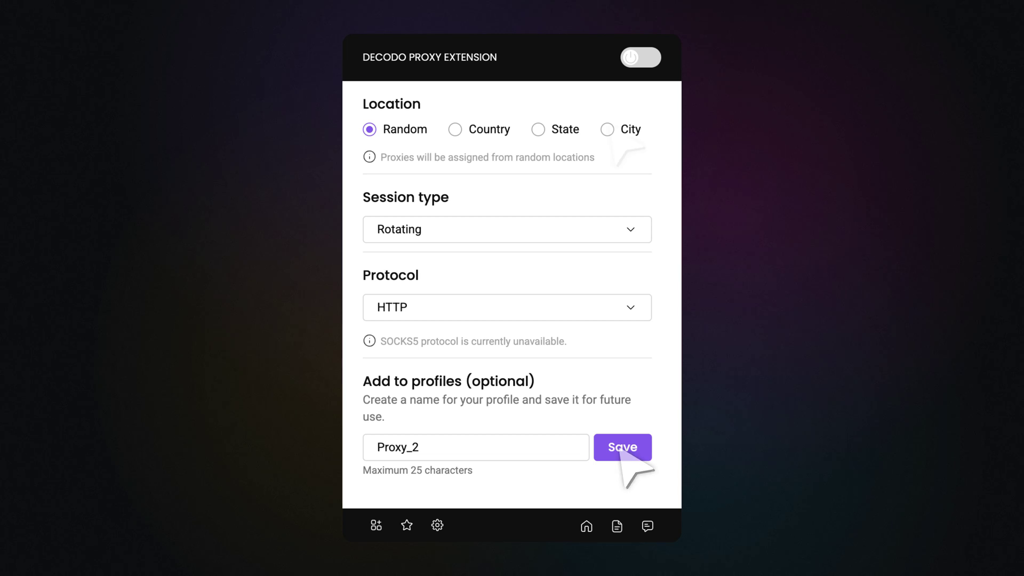
{"action": "left_click", "coordinate": [640, 58]}
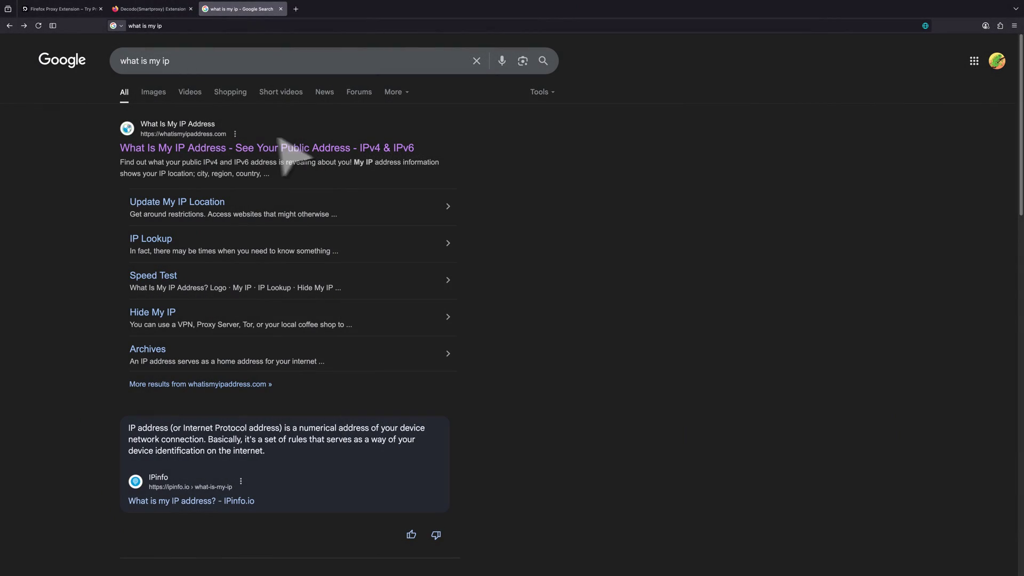
Step: Open whatismyipaddress.com from Google to see IP 49.43.7.192 in Indore, India
{"action": "left_click", "coordinate": [178, 147]}
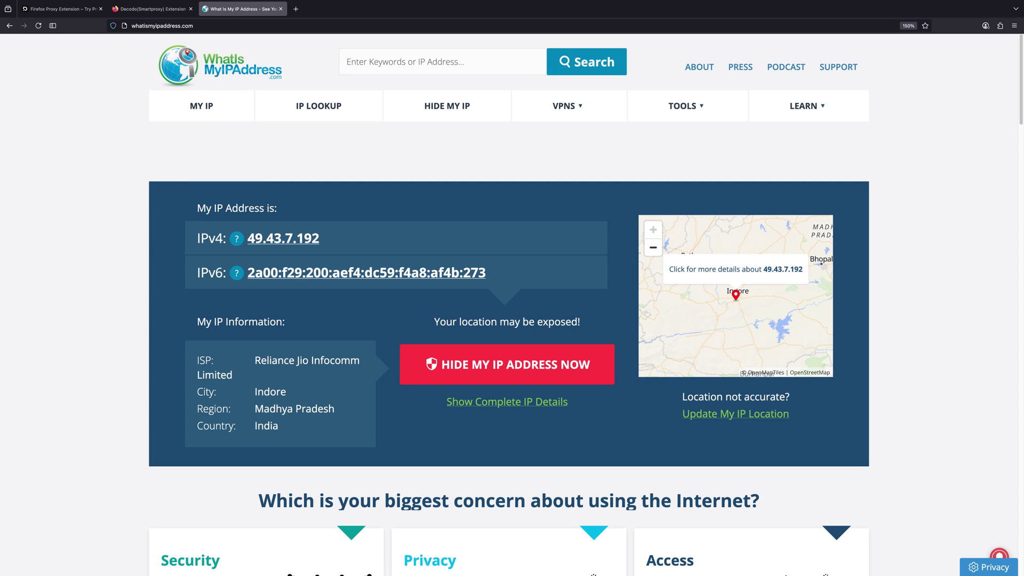